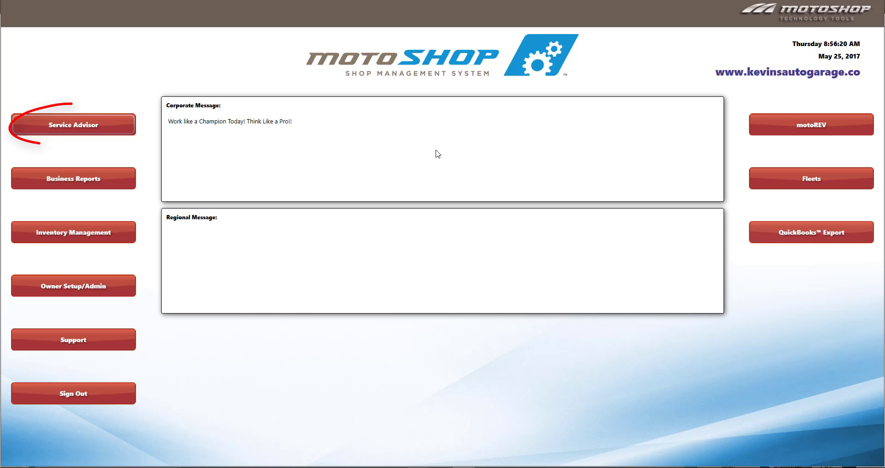
Step: Open the transactions overview for service work
left_click(71, 125)
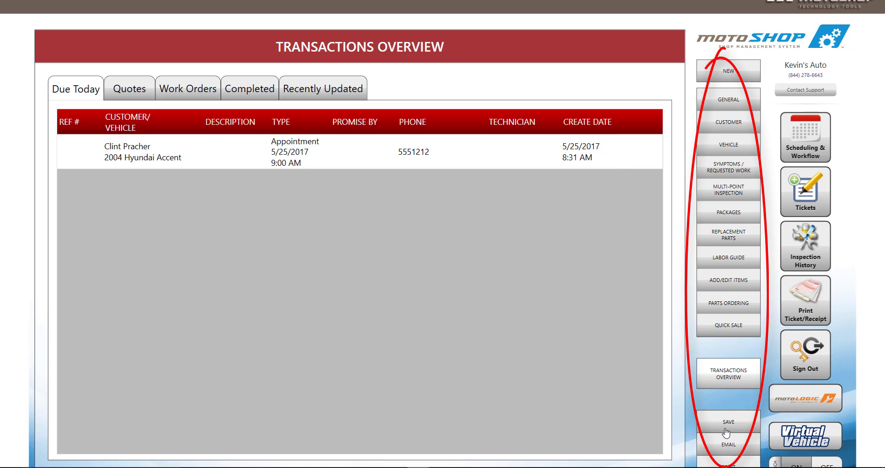
Step: Start a new quote with the advisor as writer and initial contact, Drive By/Sign lead, In Progress status
left_click(737, 73)
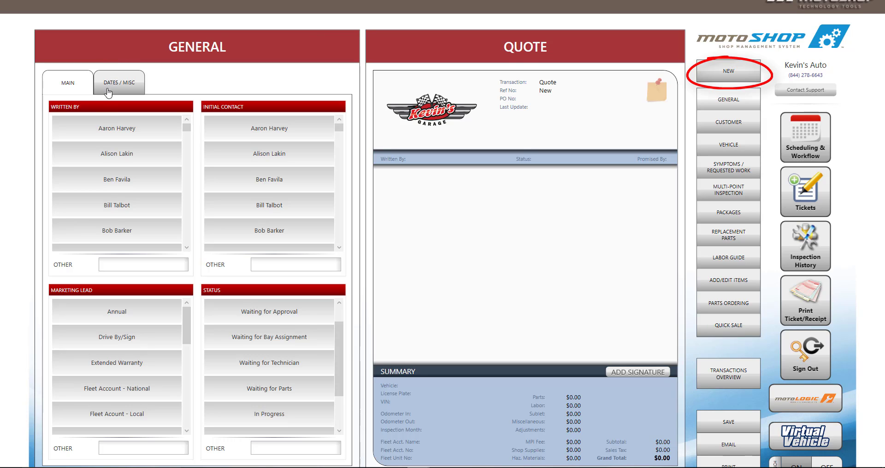
left_click(117, 155)
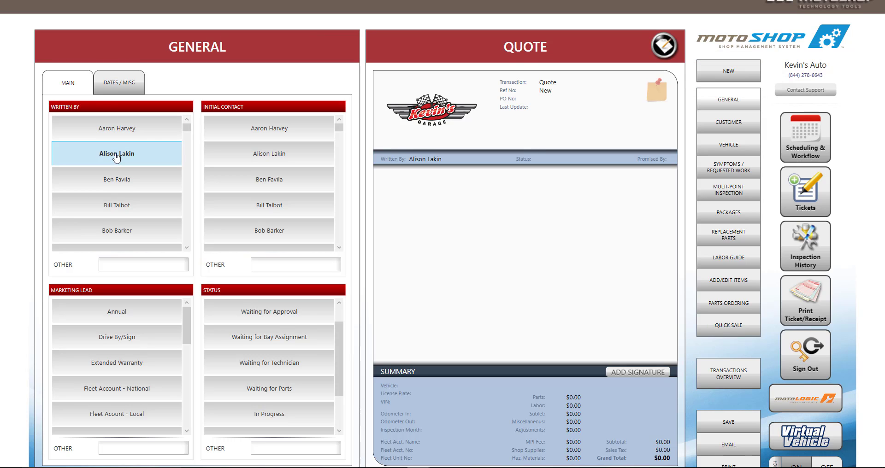
left_click(254, 156)
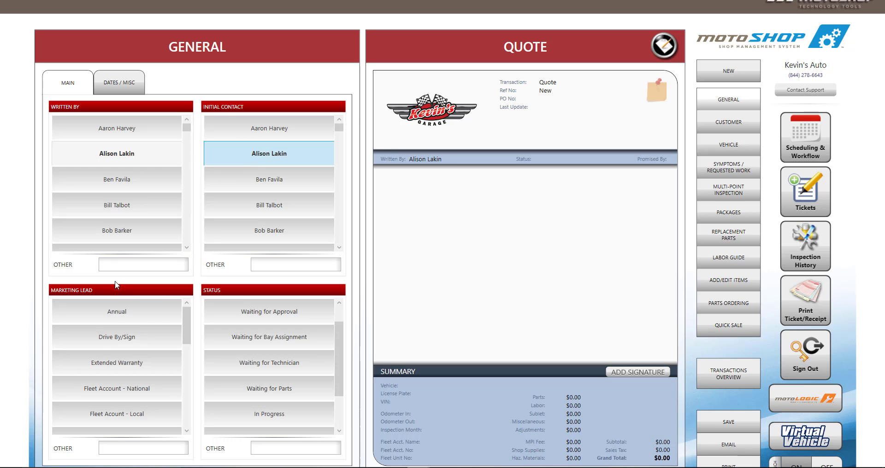
left_click(135, 336)
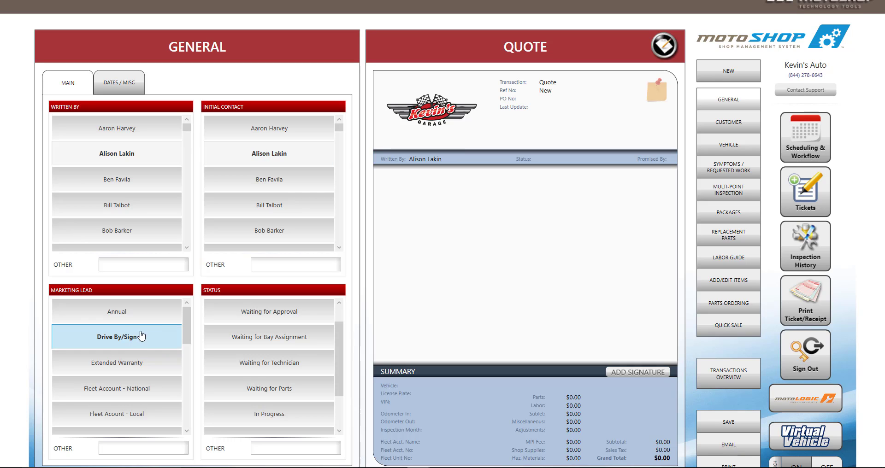
left_click(281, 421)
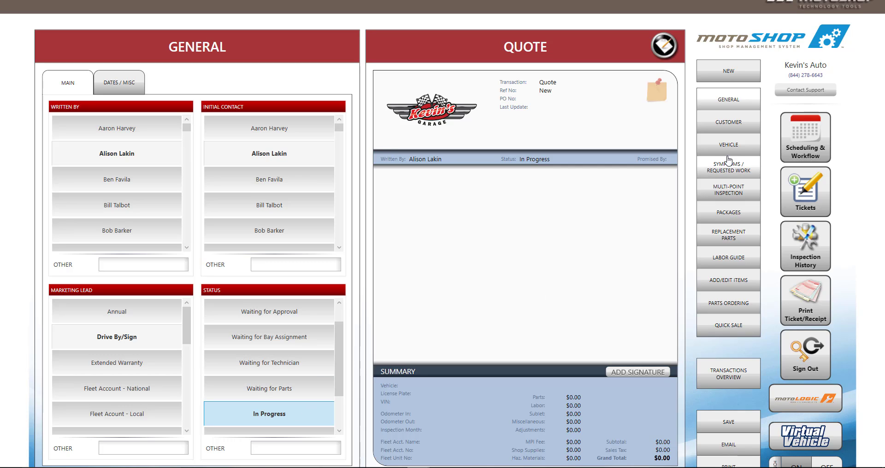
Step: Search existing customers by the customer's first name
left_click(736, 124)
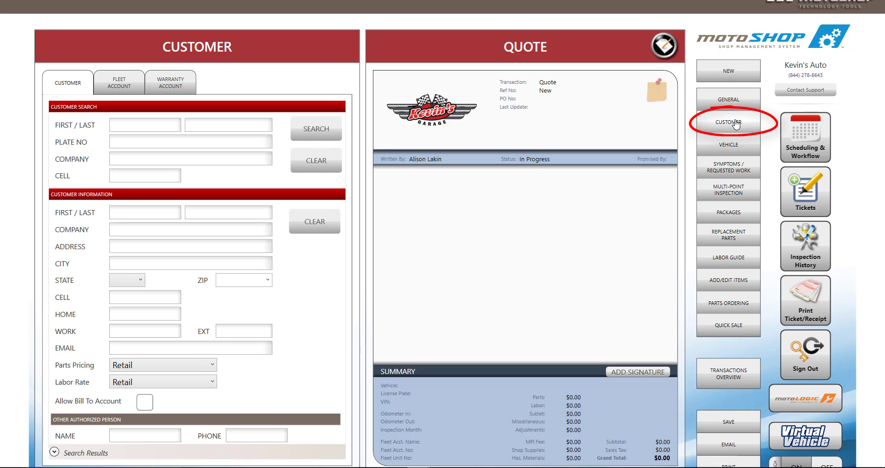
left_click(171, 124)
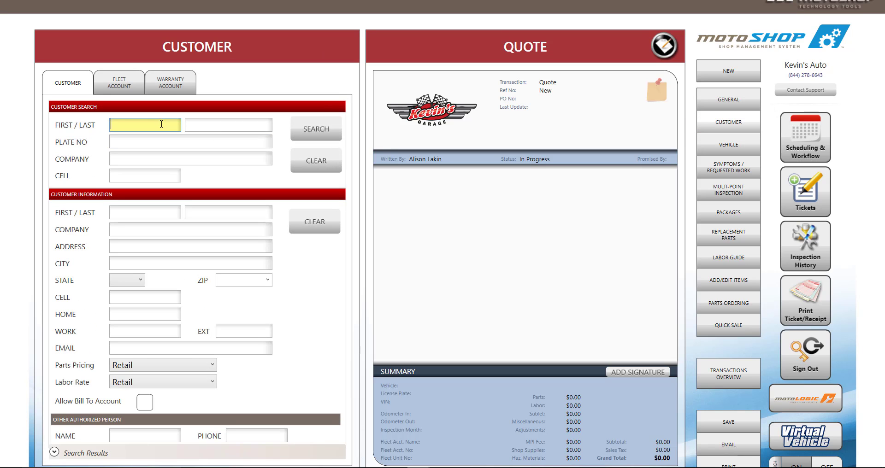
type("Clint")
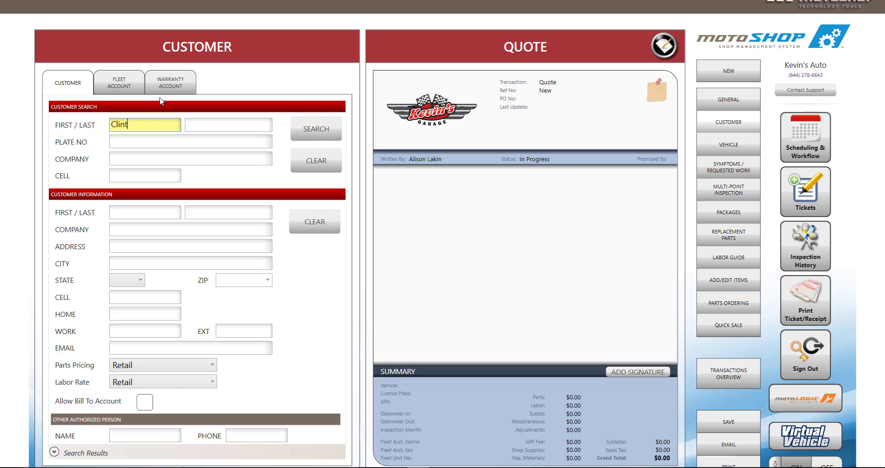
left_click(305, 128)
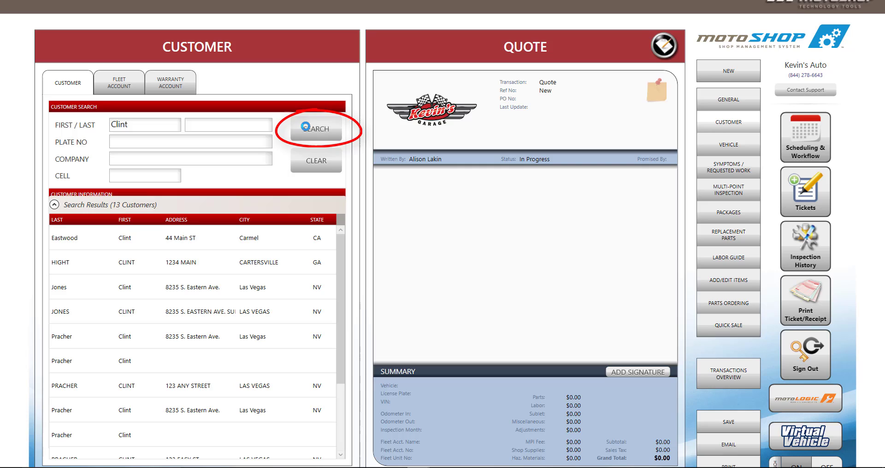
left_click(53, 205)
Step: Enter the customer's first name, last-name initial and e-mail address to load their record
left_click(129, 213)
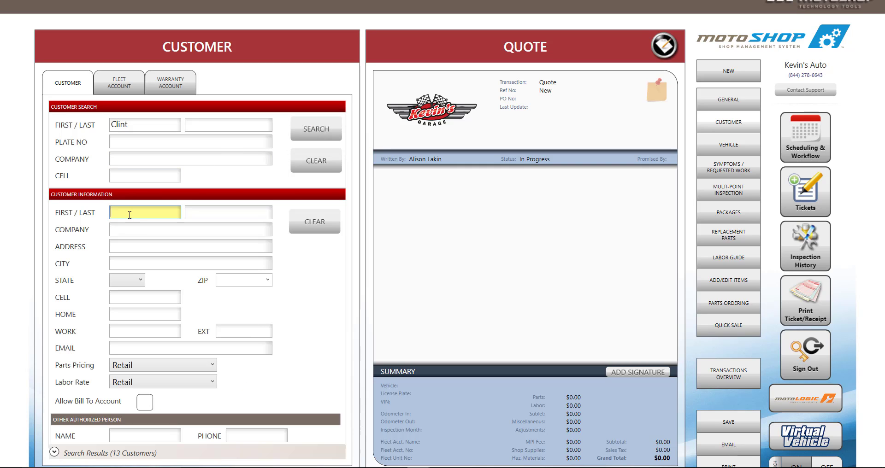
type("Clint")
key("Tab")
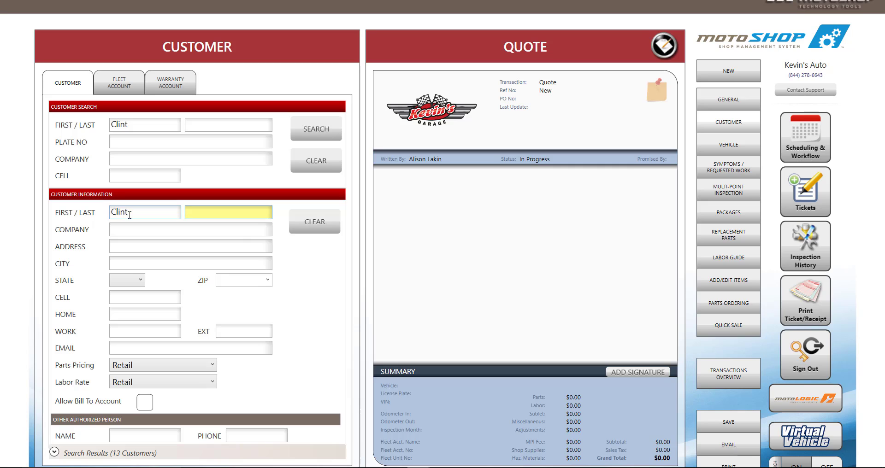
type("P")
left_click(126, 347)
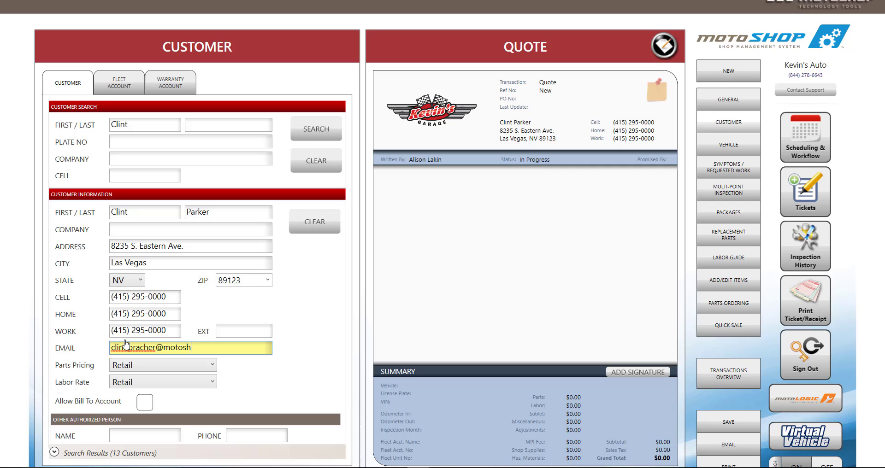
key("Tab")
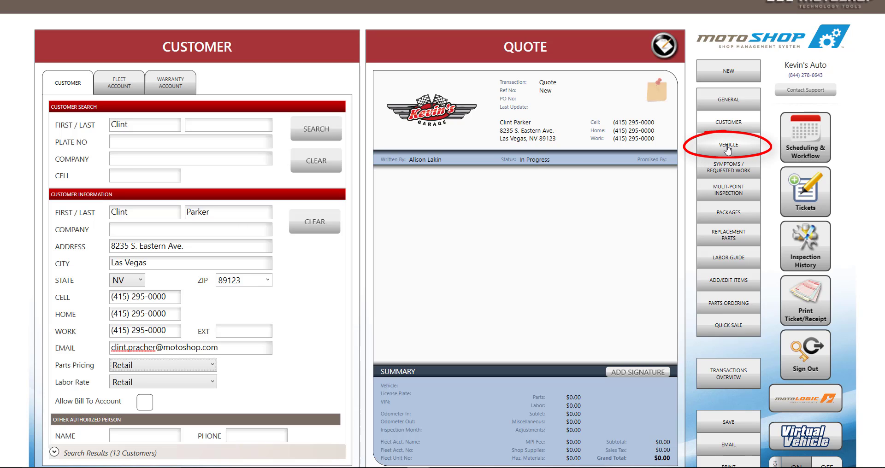
Step: Add the 2009 Ford Focus 2.0L I4 to the quote by decoding its pasted VIN
left_click(727, 147)
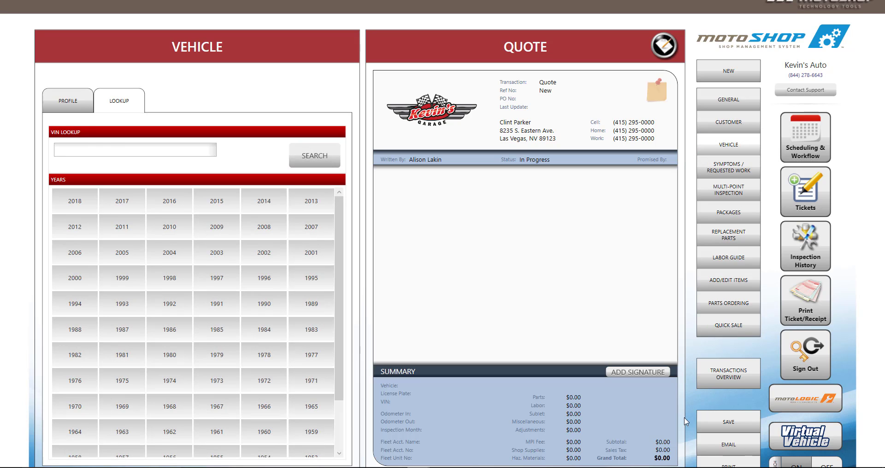
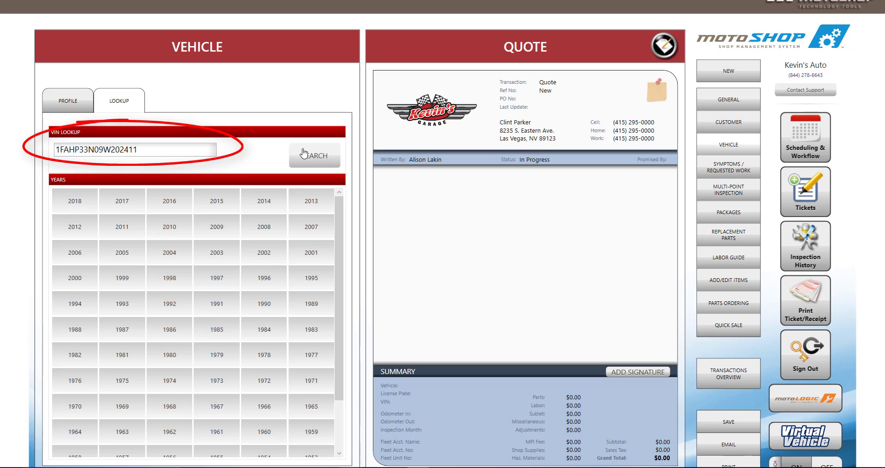
left_click(304, 154)
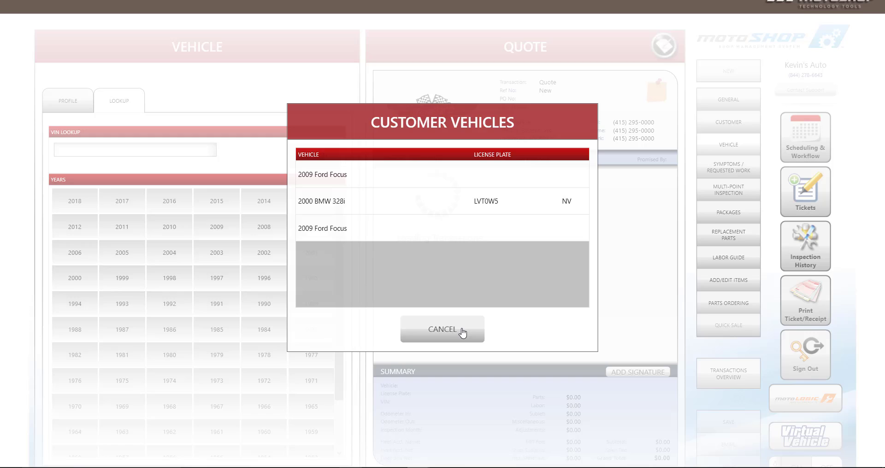
left_click(461, 330)
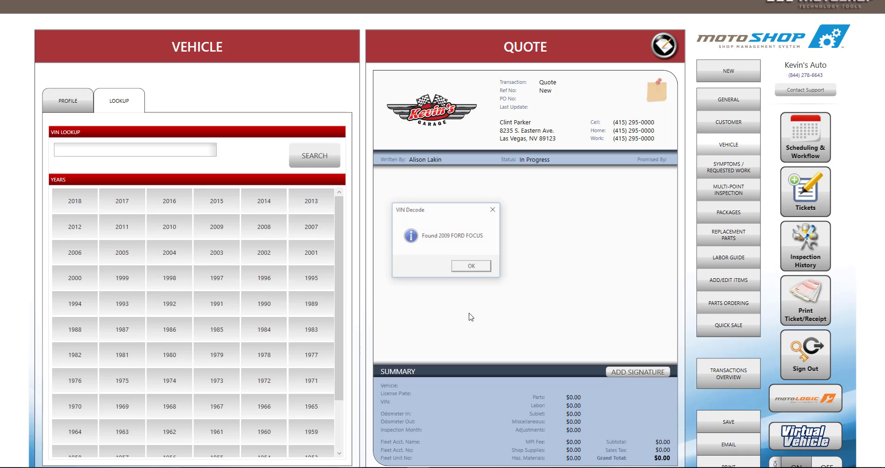
left_click(466, 268)
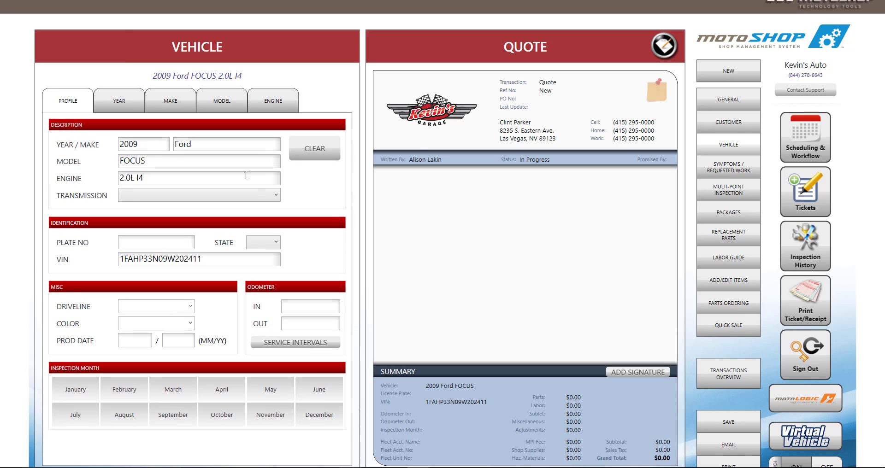
Step: Verify the vehicle's year, make and model, then go to Symptoms / Requested Work
left_click(137, 107)
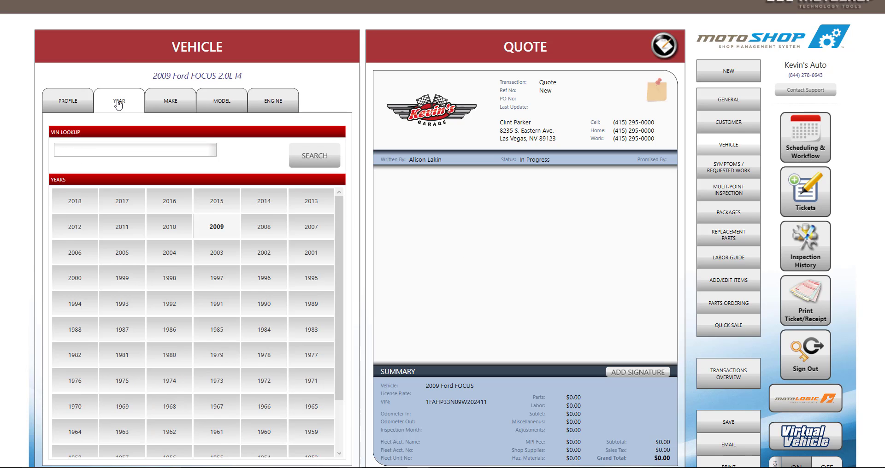
left_click(159, 108)
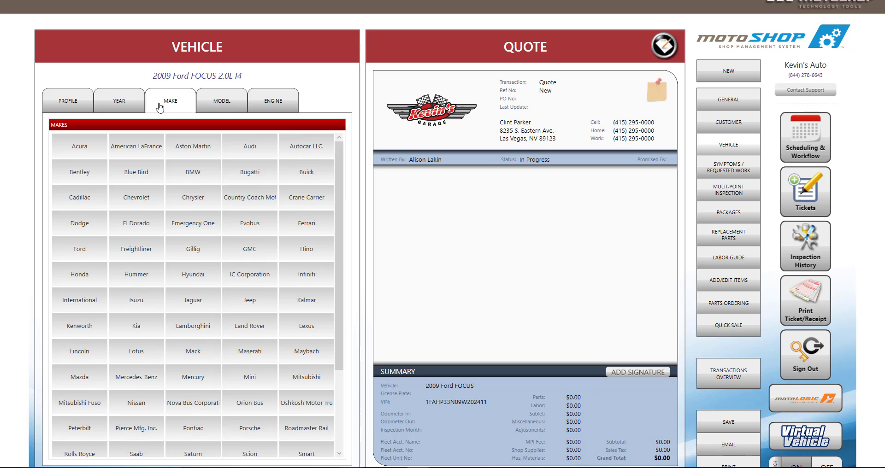
left_click(215, 106)
left_click(733, 171)
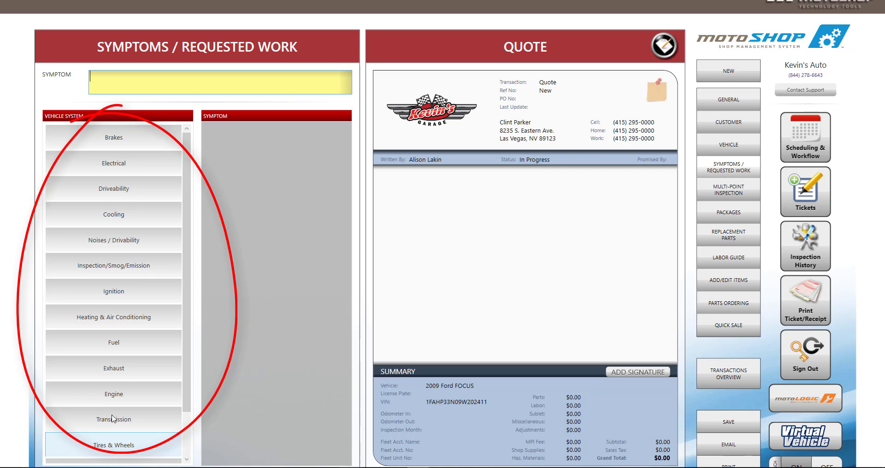
Step: Add the symptoms 'Brakes are squealing' and Brakes - Squealing/Grinding to the requested work
type("Brakes are squealing")
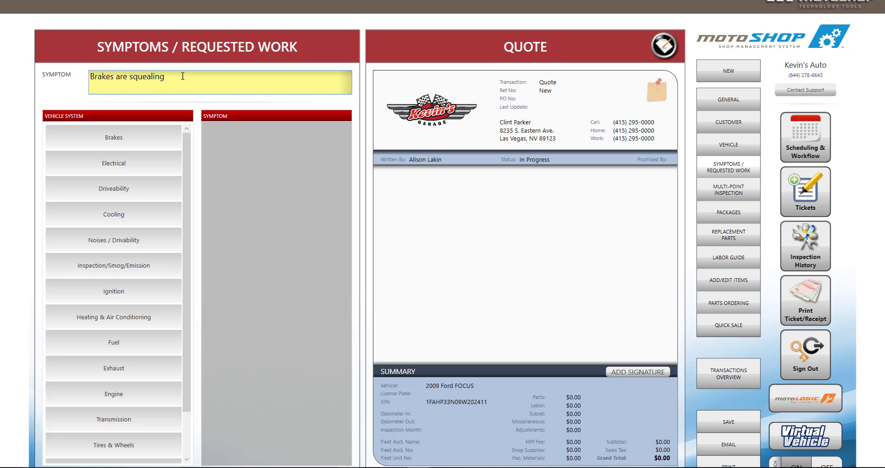
key("Return")
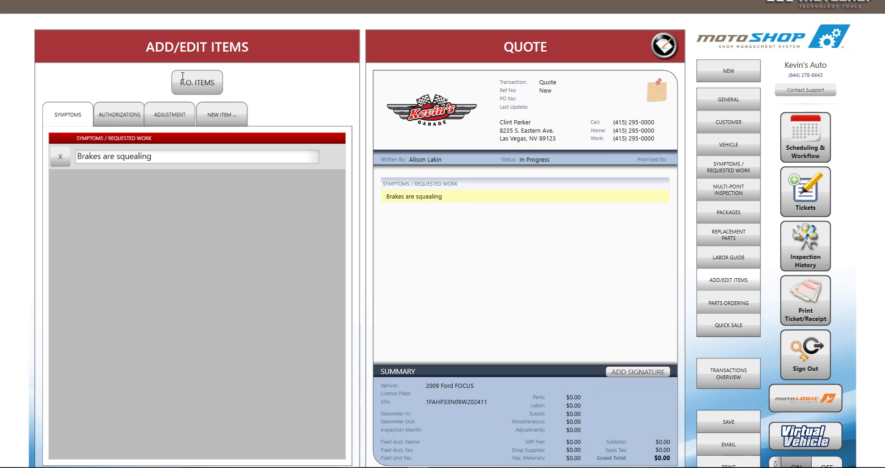
left_click(728, 167)
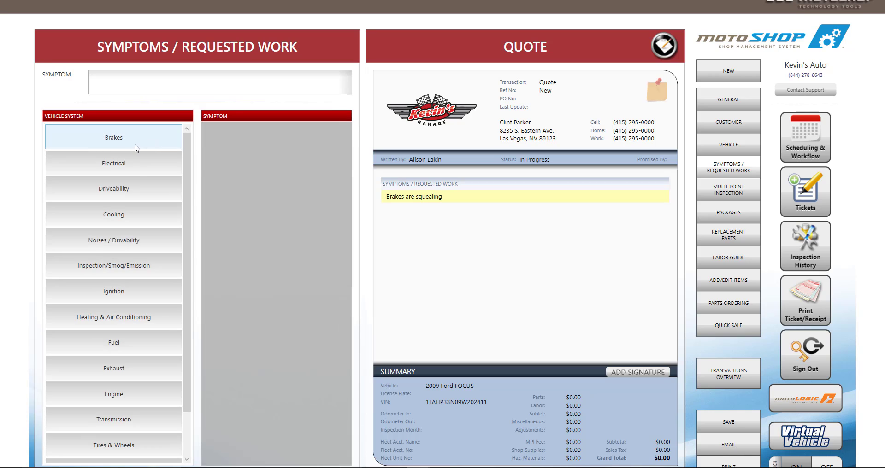
left_click(138, 146)
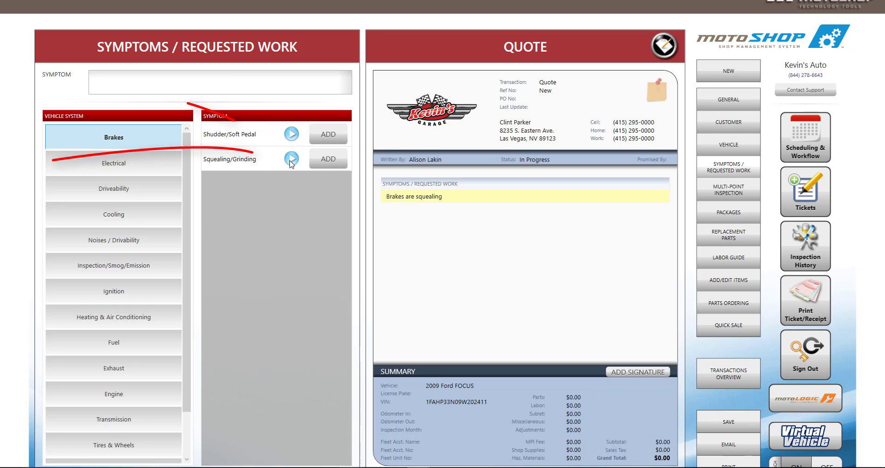
left_click(328, 161)
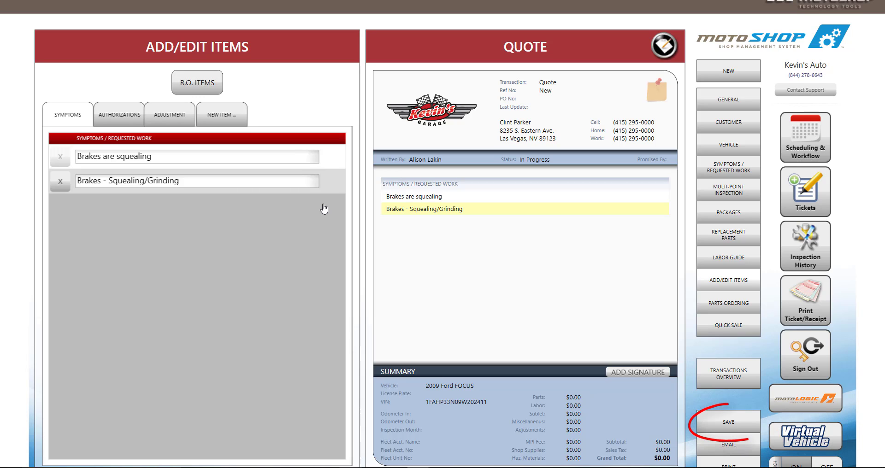
Step: Save the quote as a Brake Job appointment in Bay 1 on 25 May 2017, 9:00–10:00 AM
left_click(752, 425)
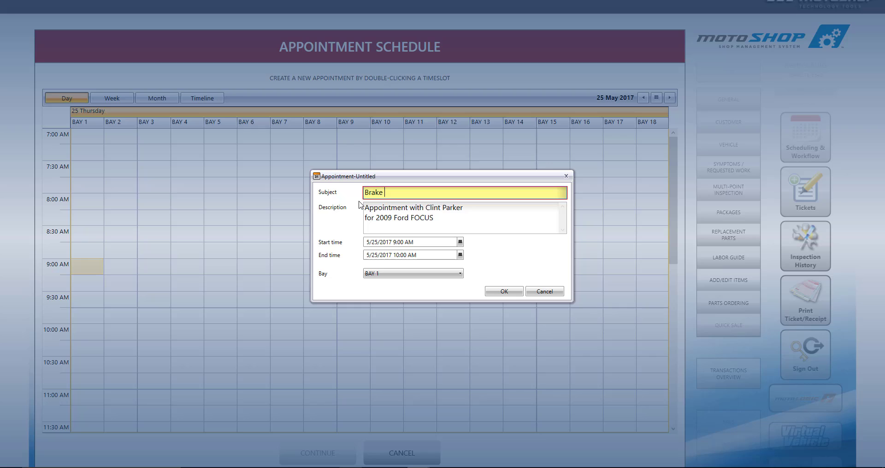
type("ob")
left_click(460, 242)
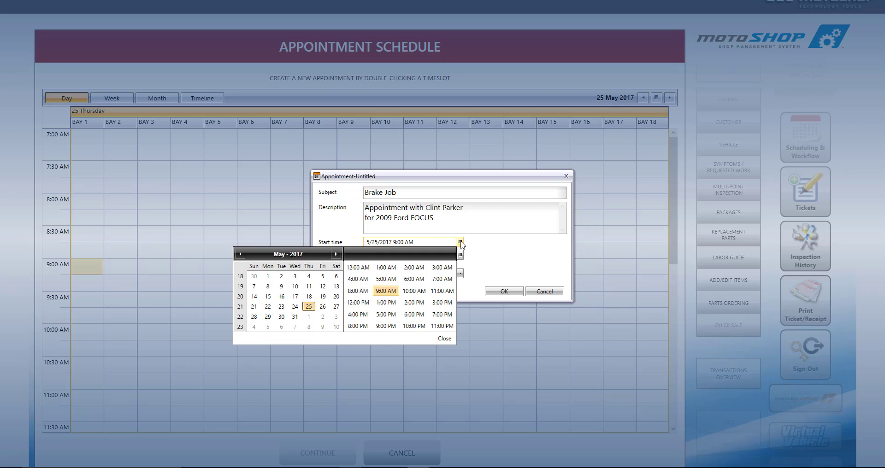
left_click(482, 244)
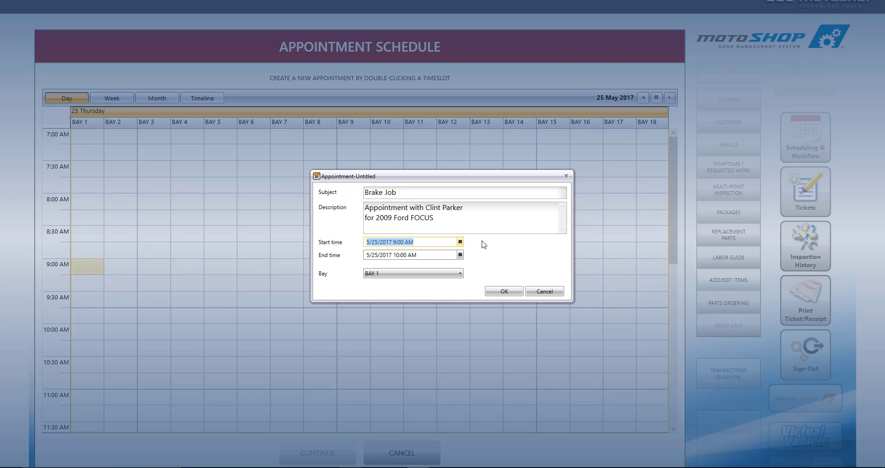
left_click(502, 292)
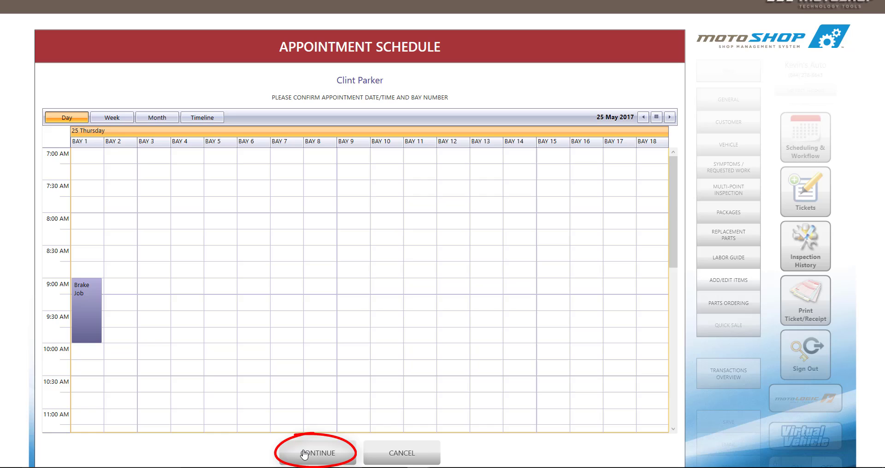
Step: Confirm the 9:00 AM Bay 1 appointment and e-mail the customer a confirmation
left_click(304, 455)
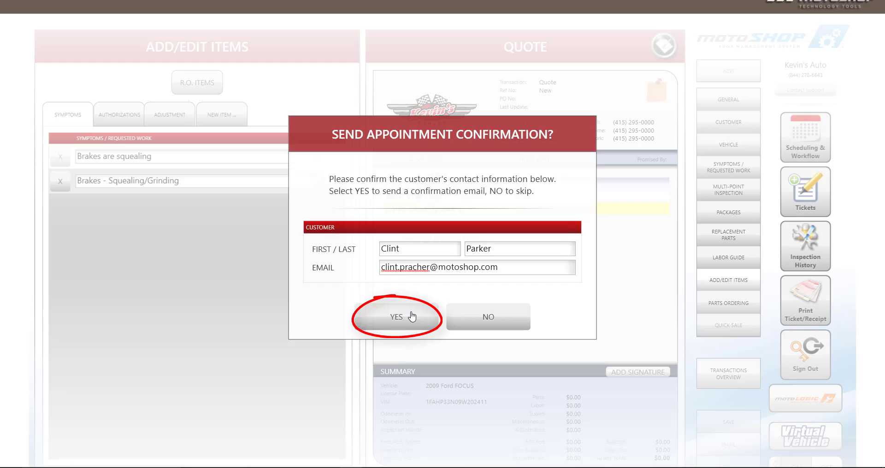
left_click(412, 316)
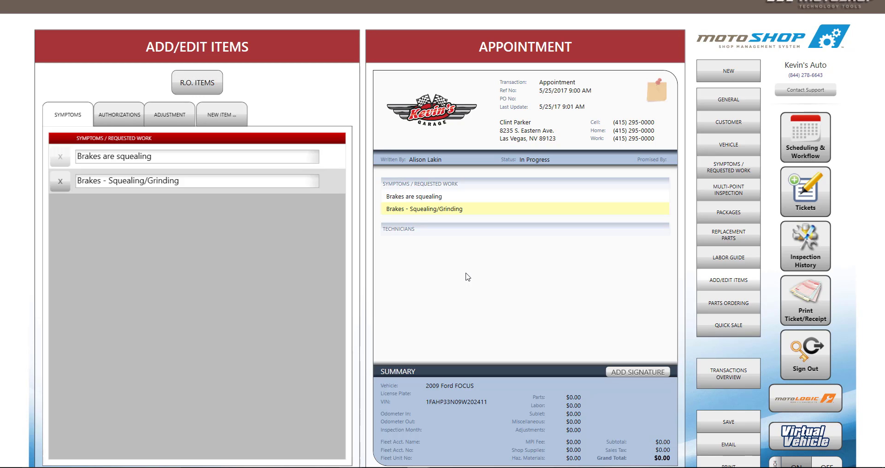
Step: Browse the Quotes, Work Orders, Completed and Recently Updated lists, then return to Due Today
left_click(737, 374)
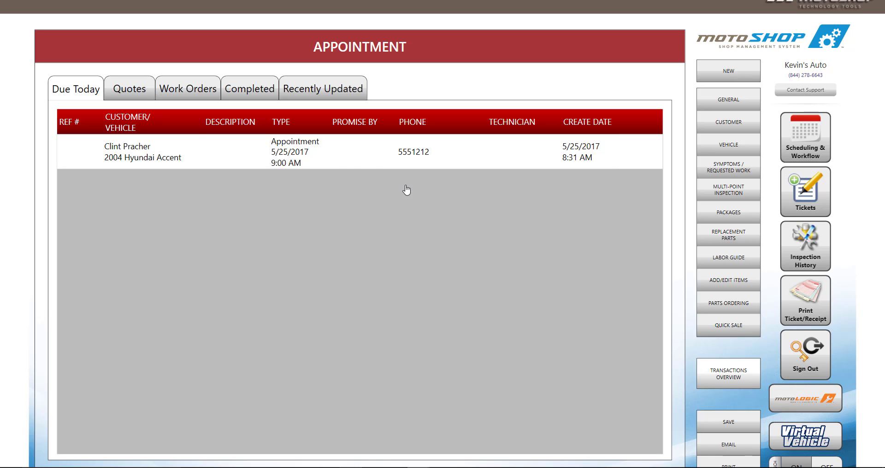
left_click(119, 89)
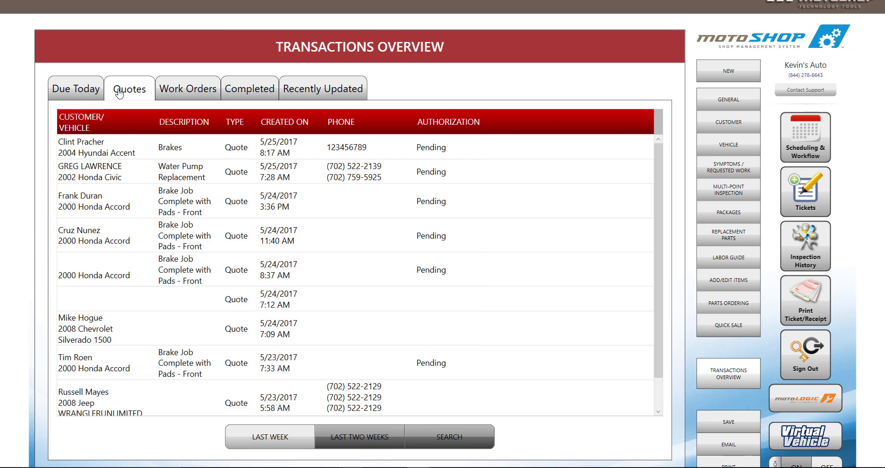
left_click(179, 94)
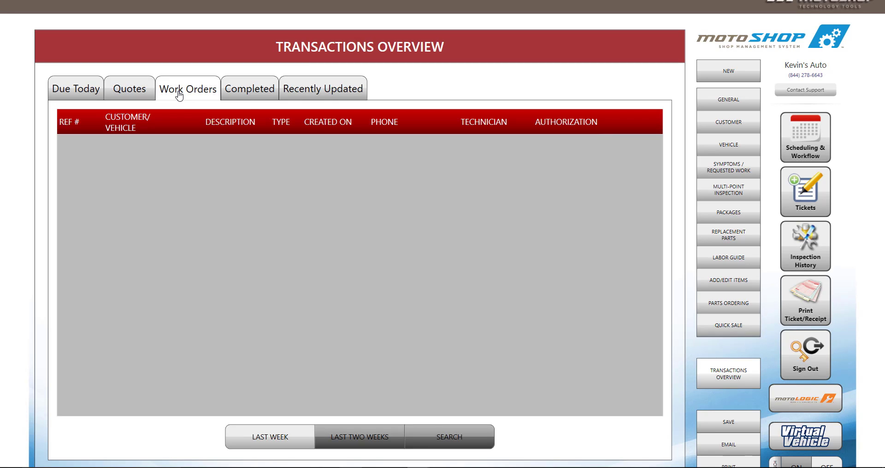
left_click(250, 96)
left_click(299, 93)
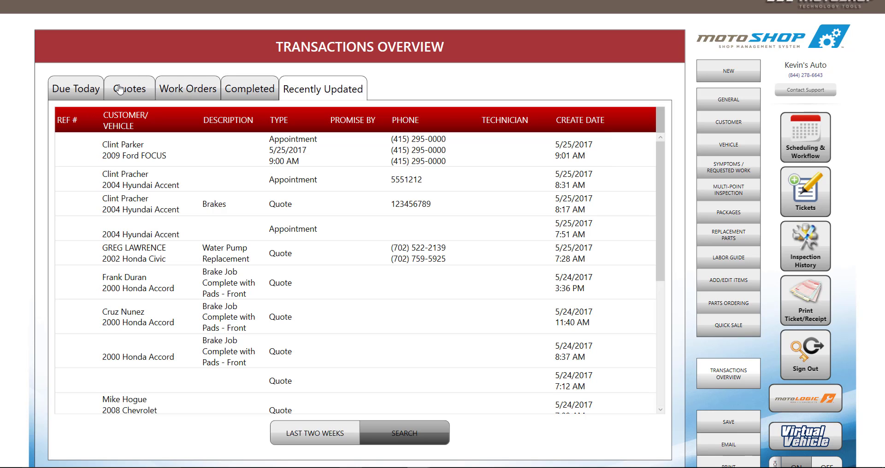
left_click(91, 94)
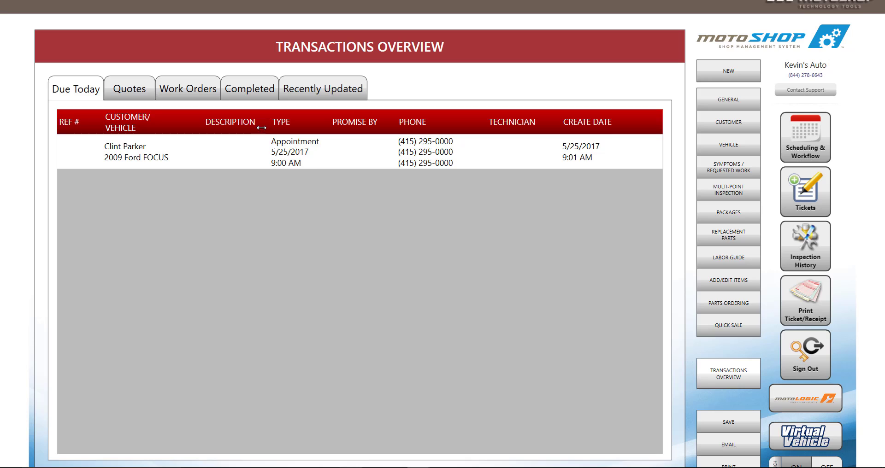
Step: Rate brakes and leaks good, coolant, check engine and belt caution, radiator hoses failed; review inspection history
left_click(319, 160)
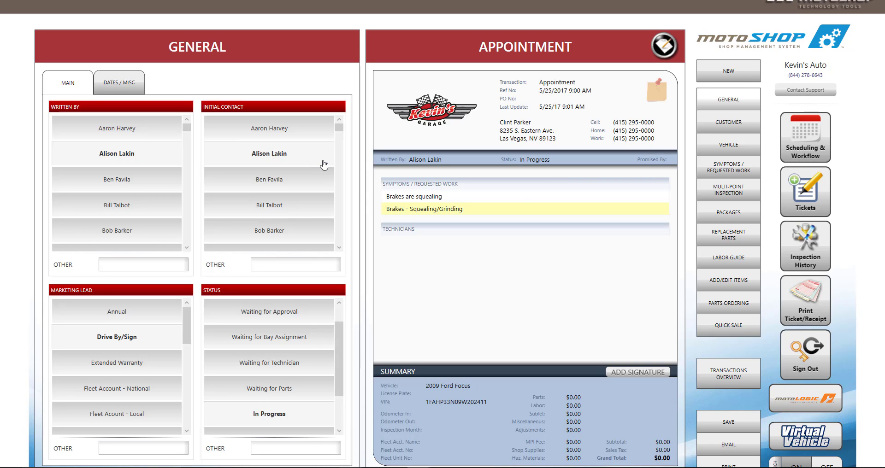
left_click(726, 195)
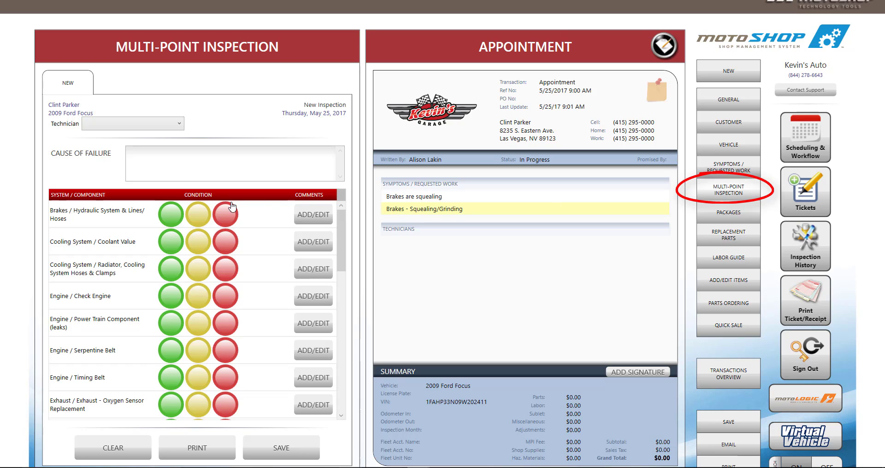
left_click(165, 220)
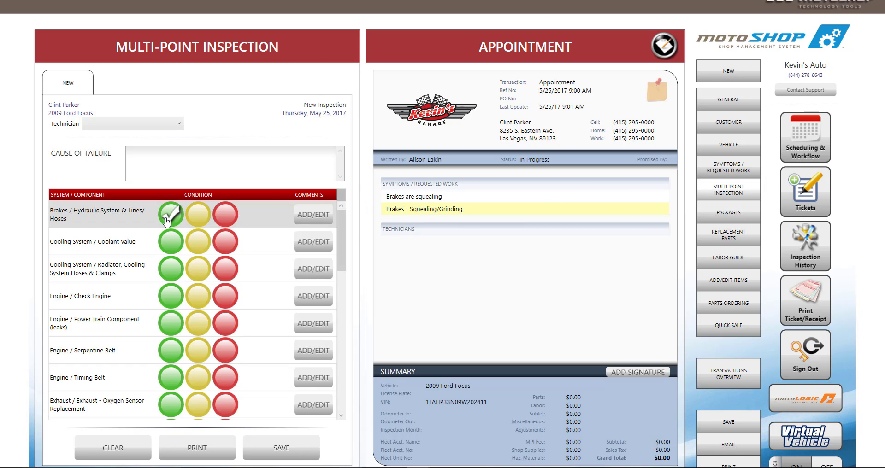
left_click(202, 249)
left_click(227, 271)
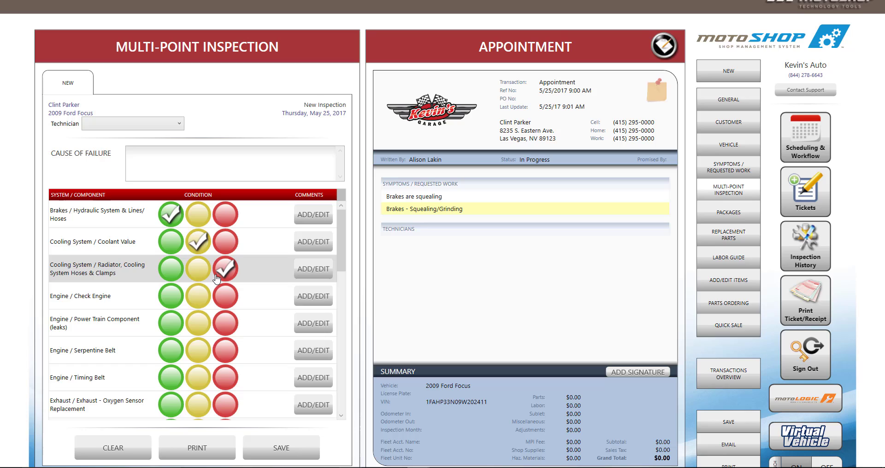
left_click(204, 299)
left_click(169, 323)
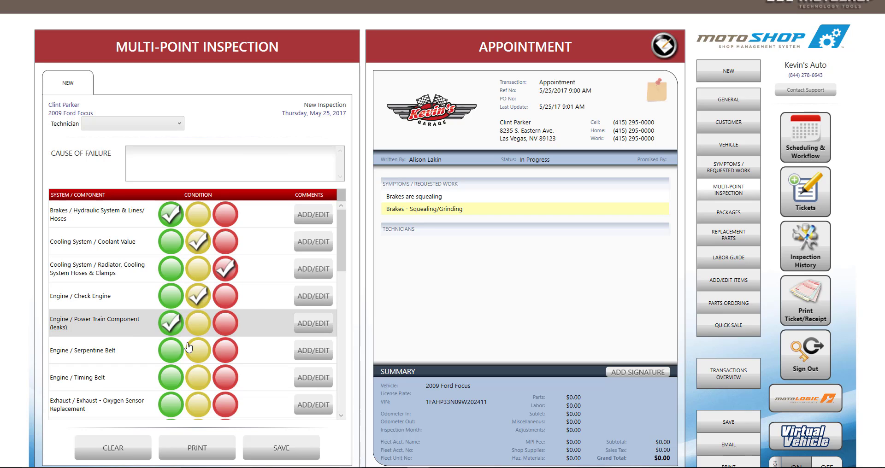
left_click(196, 361)
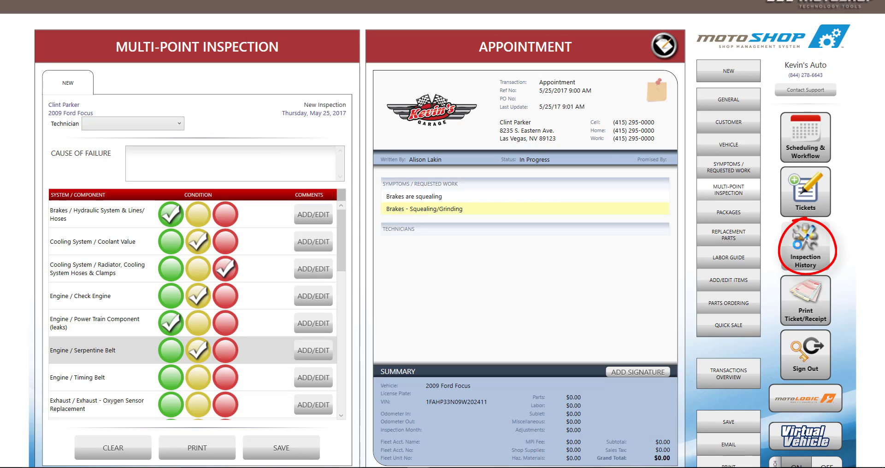
left_click(799, 250)
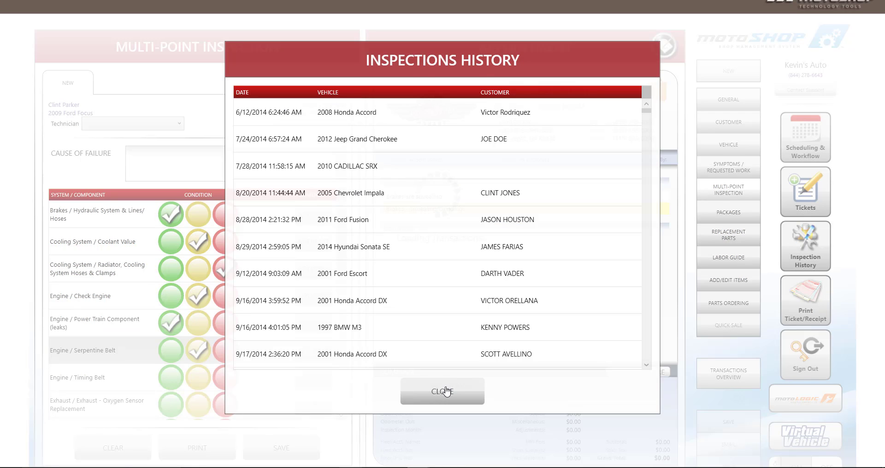
left_click(446, 391)
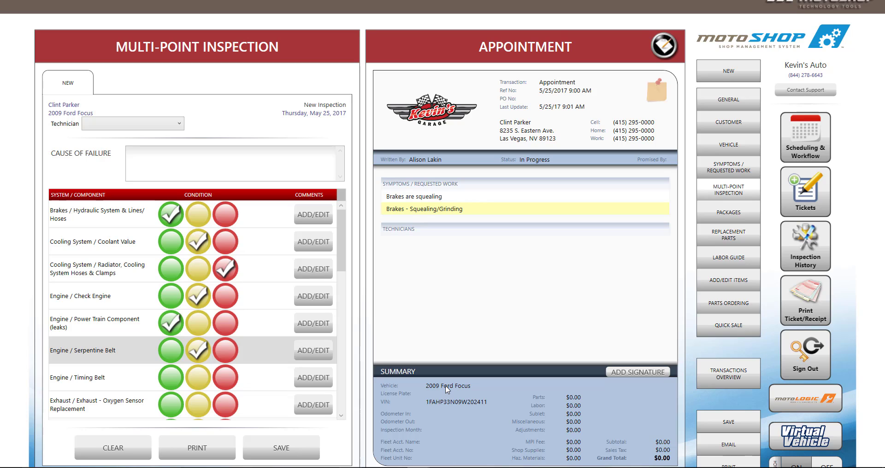
Step: Add the Oil change standard package with oil, oil filter and $15 labor, totalling $45
left_click(728, 212)
left_click(129, 156)
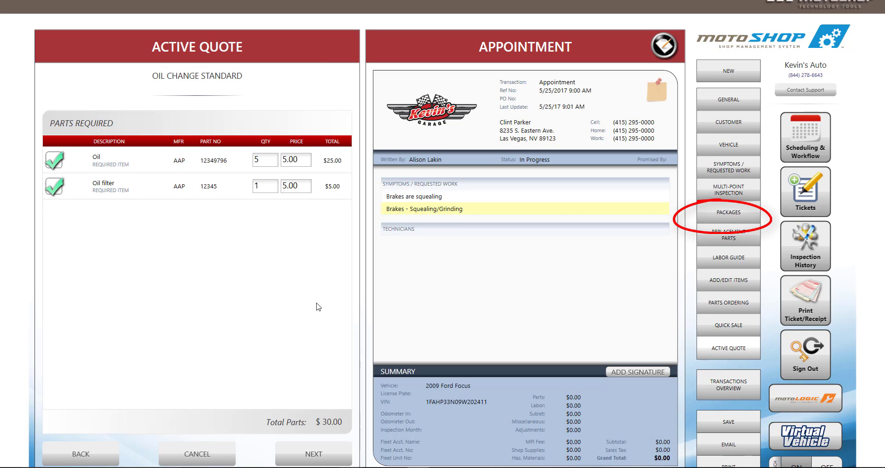
left_click(325, 455)
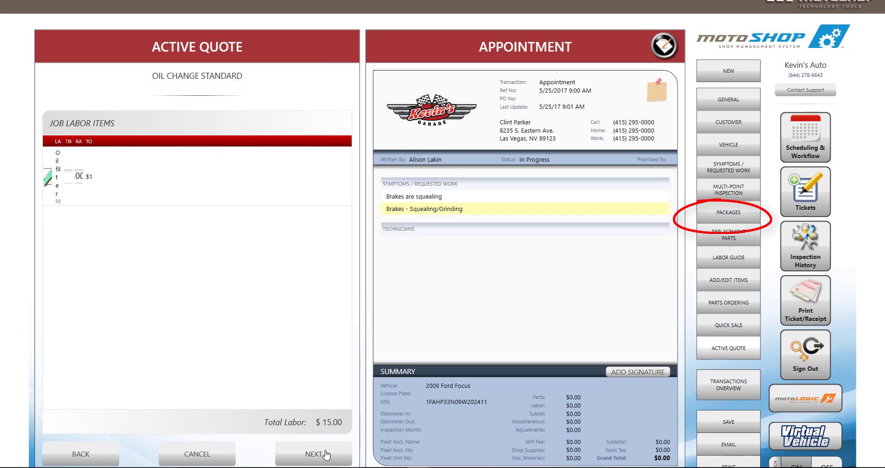
left_click(325, 455)
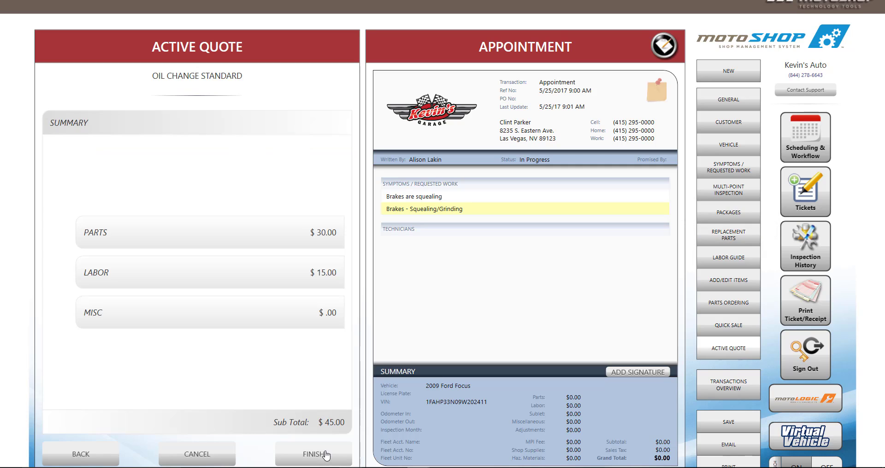
left_click(325, 456)
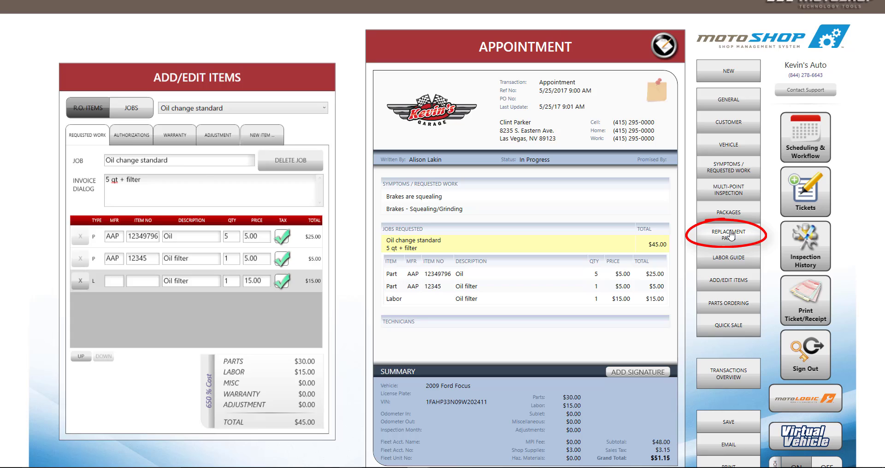
Step: Search Advance Online for 'rotor' and add the Carquest front brake rotor YH248774 ($68.22) to Brakes
left_click(730, 235)
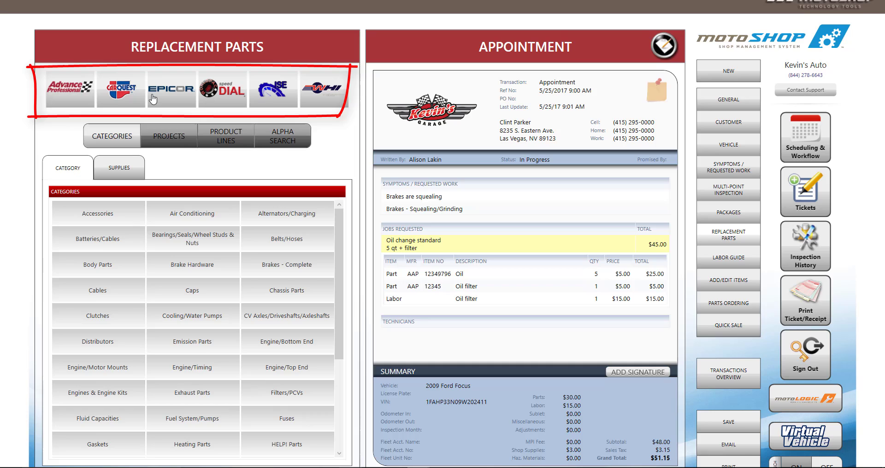
left_click(65, 90)
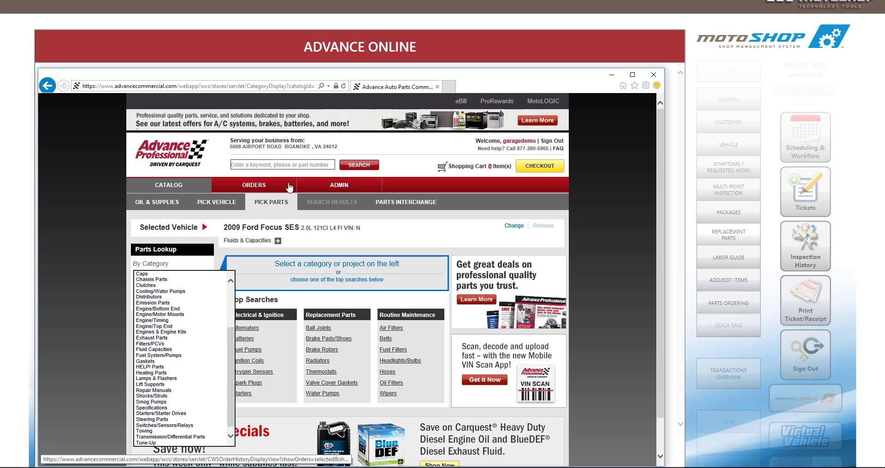
left_click(295, 164)
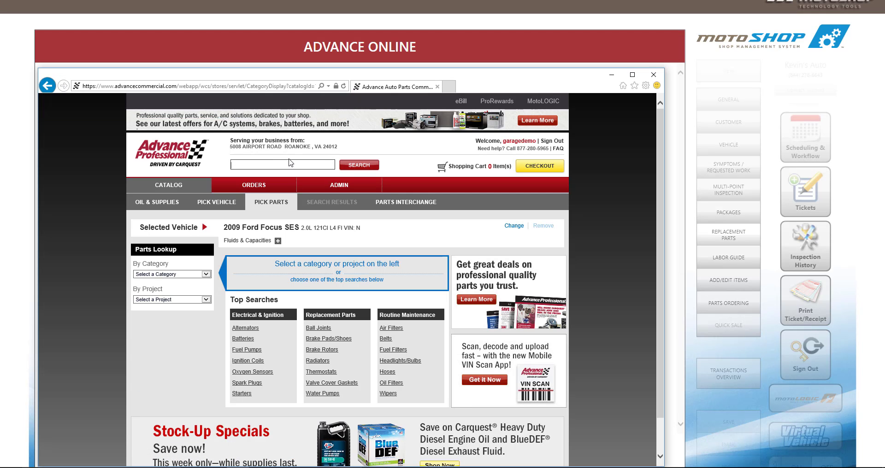
type("rotor")
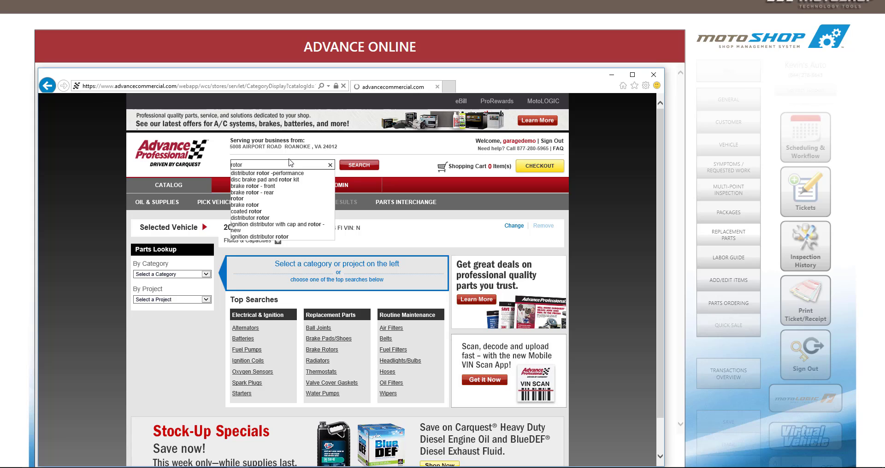
key("Return")
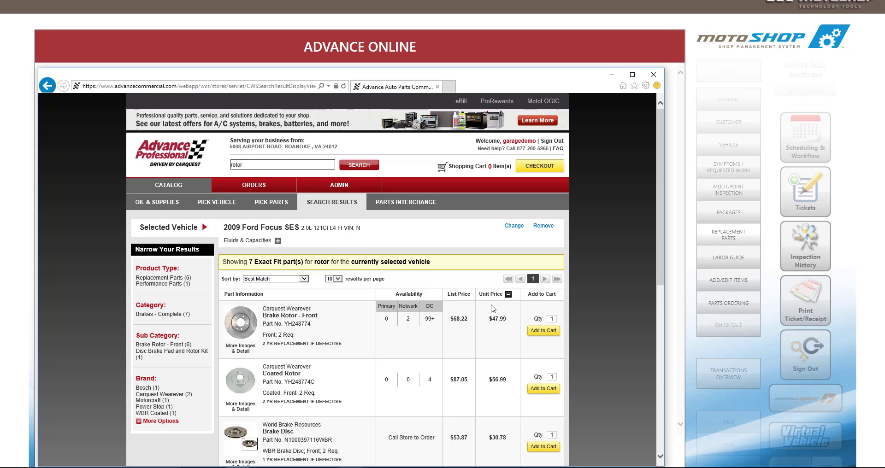
left_click(539, 167)
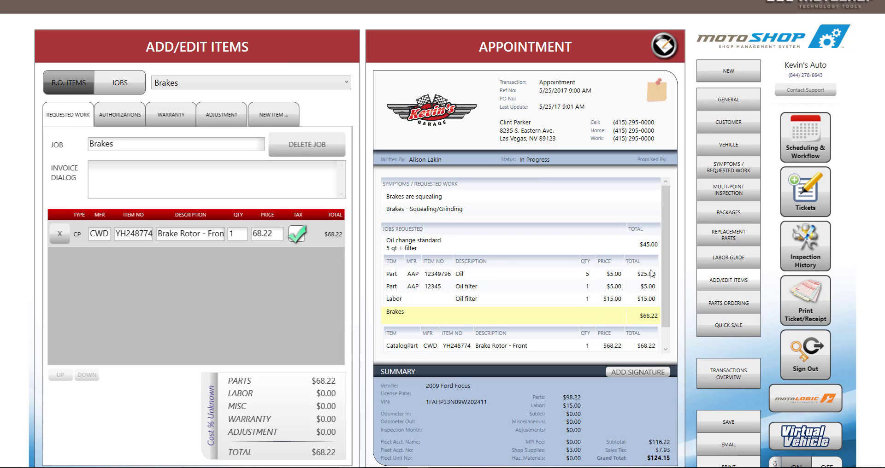
scroll(663, 249, "down", 1)
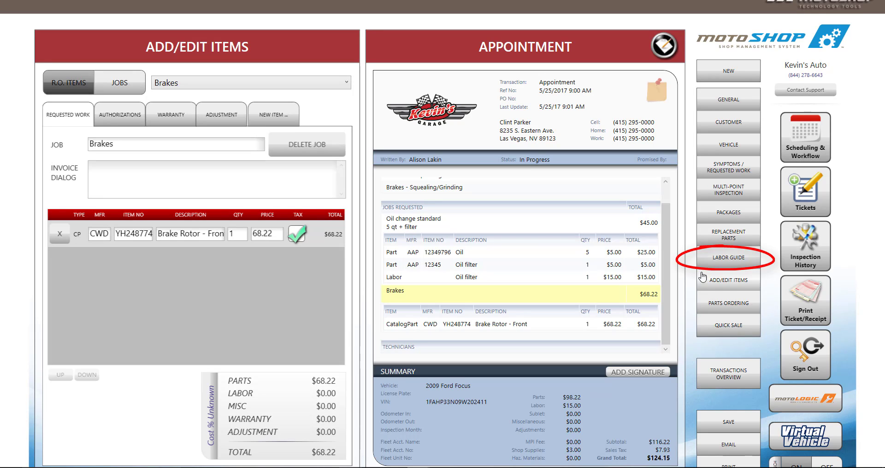
Step: Add the 2.4-hour Brake Rotor R&R, Front labor from the labor guide to the existing Brakes job
left_click(757, 262)
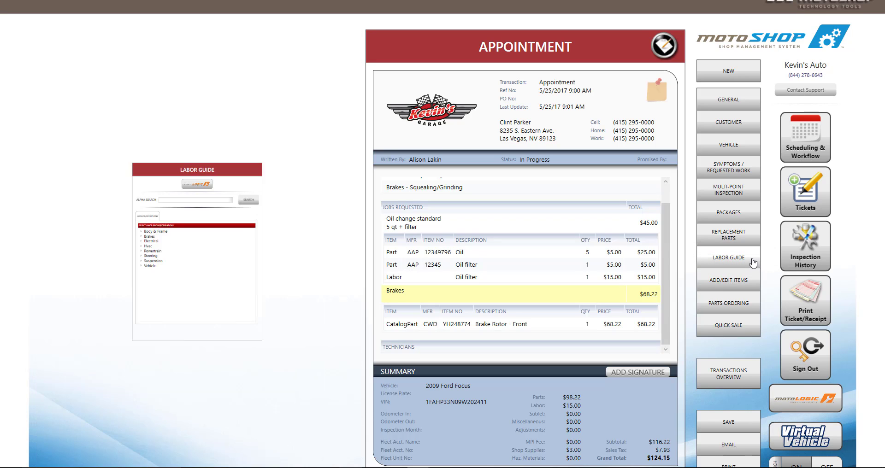
type("Rotor")
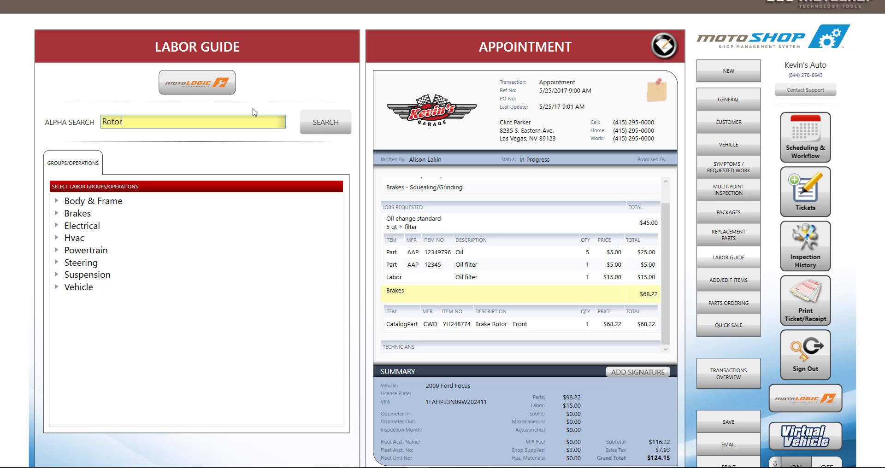
left_click(318, 129)
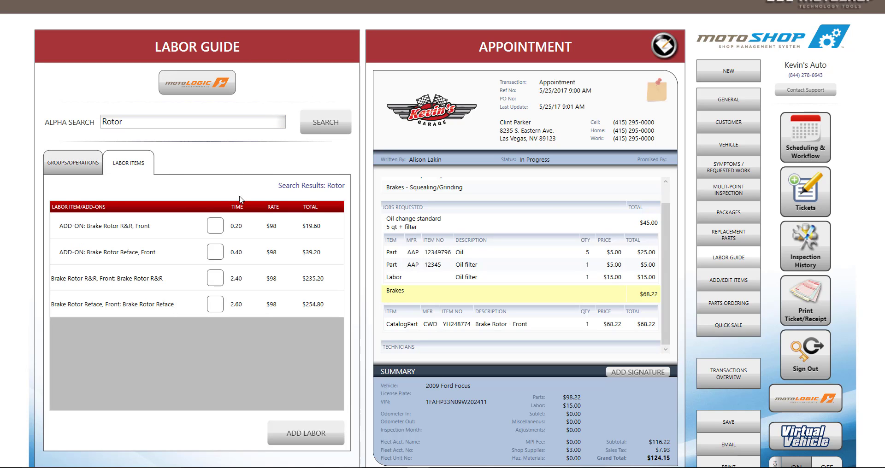
left_click(215, 279)
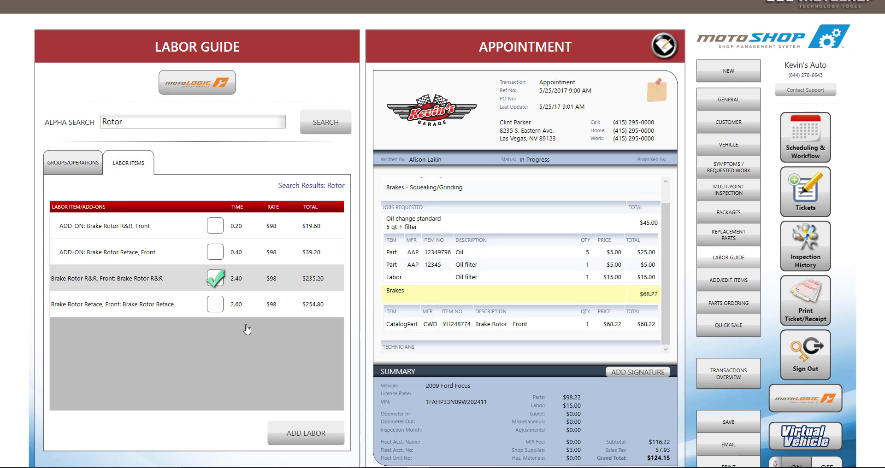
left_click(306, 434)
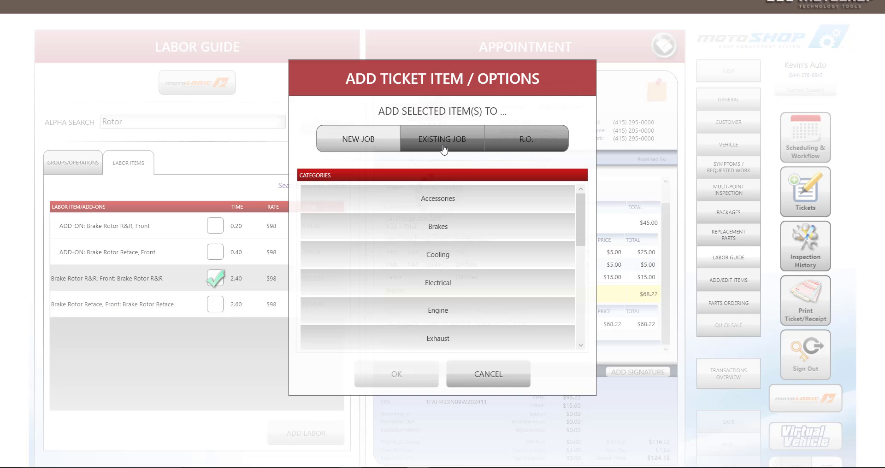
left_click(442, 140)
left_click(438, 227)
left_click(396, 375)
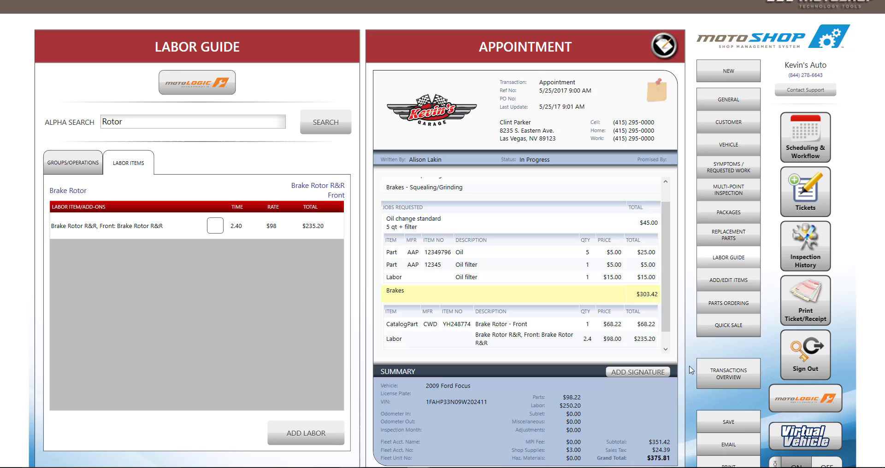
Step: Save the ticket as a work order, accepting the validation prompt
left_click(742, 423)
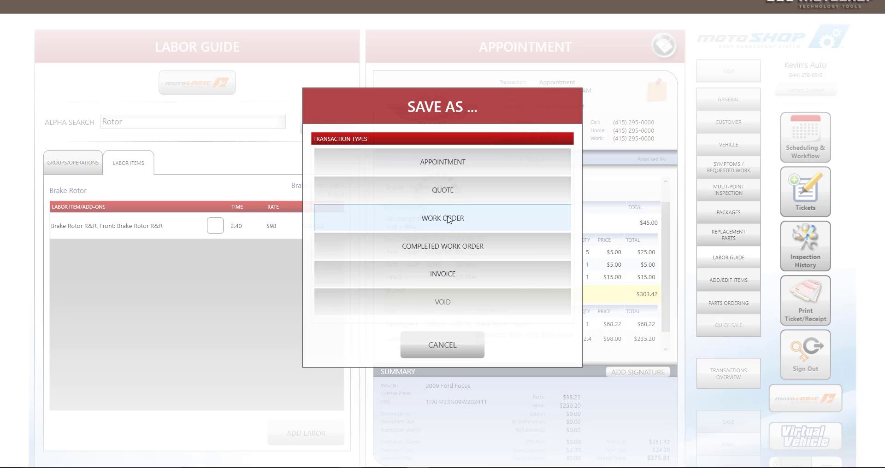
left_click(451, 218)
key("Return")
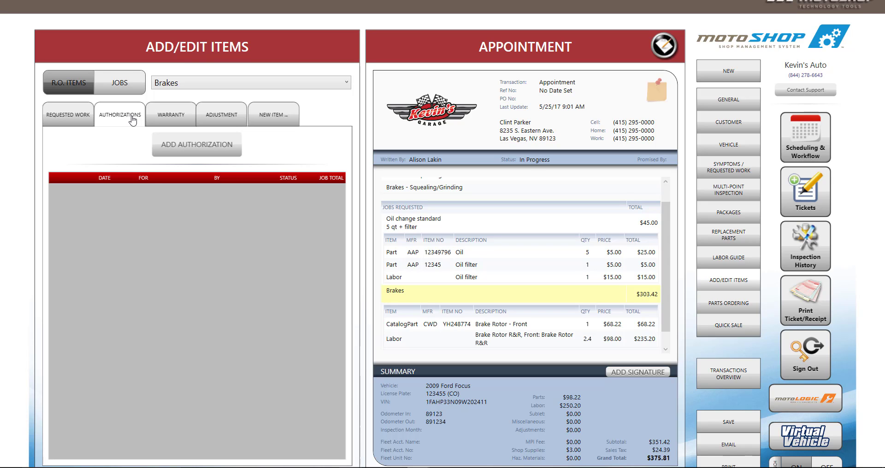
Step: Mark the Brakes job Authorized as Corrective Service ($303.42), completing the Verify field before confirming
left_click(192, 145)
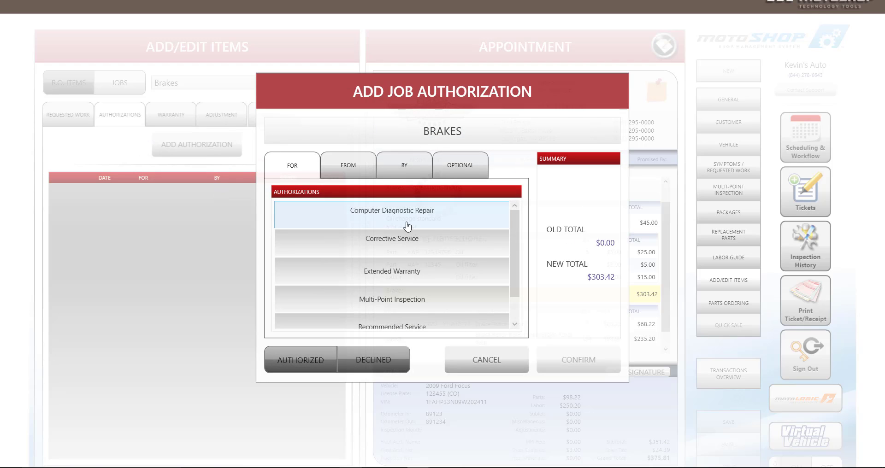
left_click(405, 240)
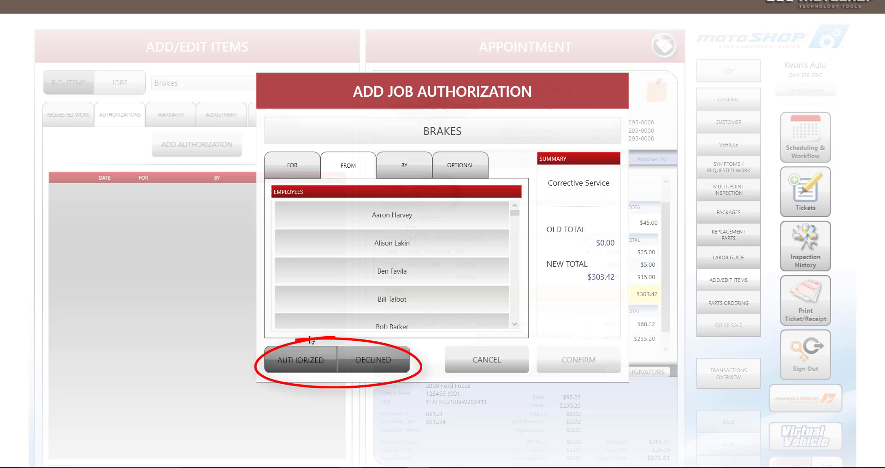
left_click(313, 365)
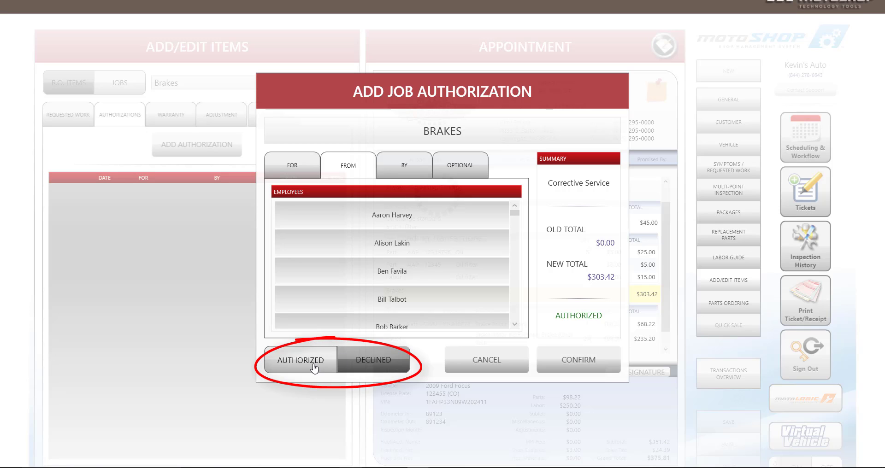
left_click(558, 354)
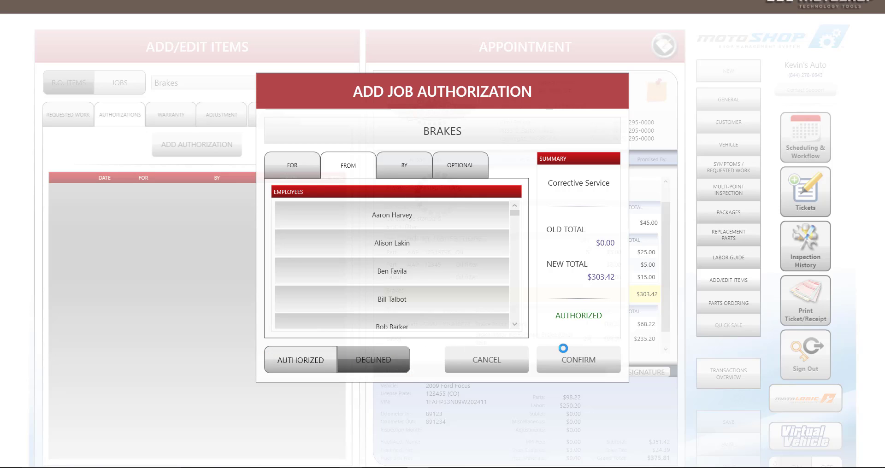
left_click(516, 266)
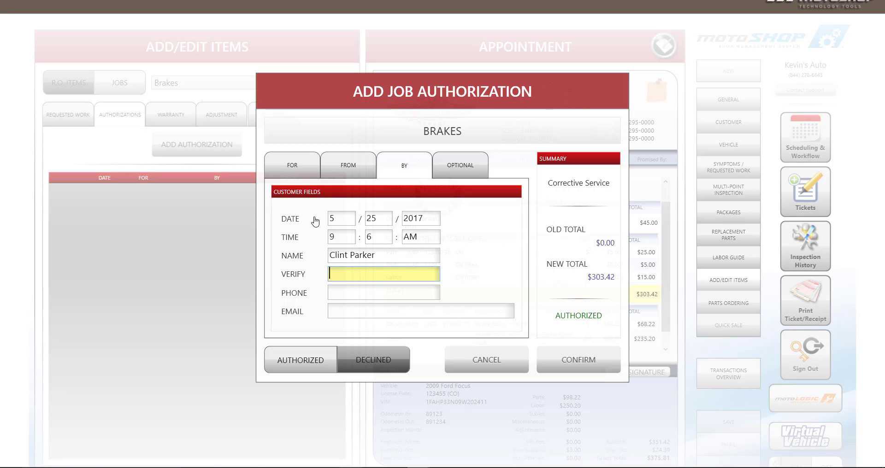
key("Tab")
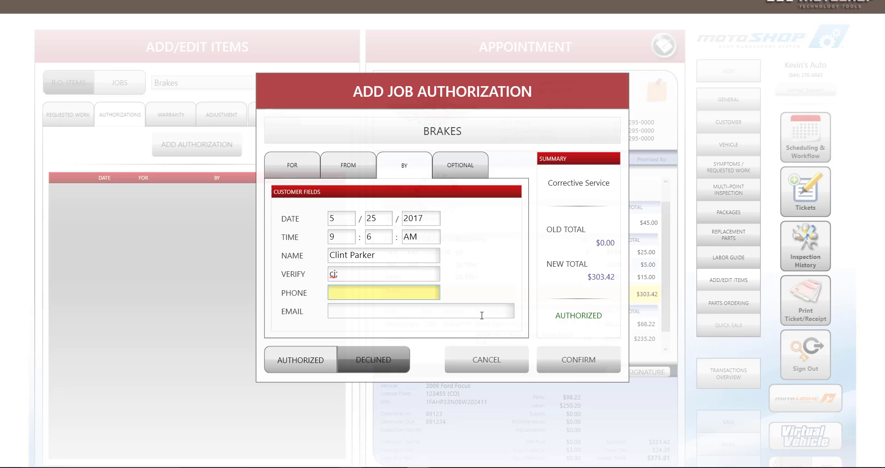
left_click(571, 364)
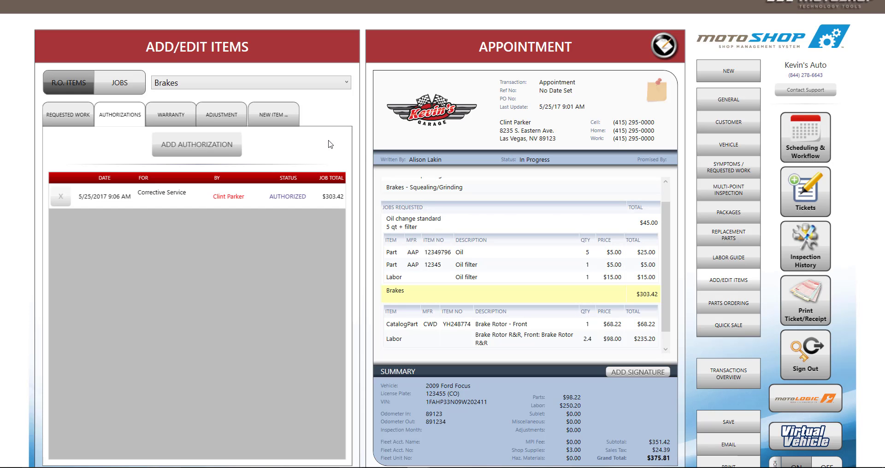
Step: Exit the ticket to the main menu, briefly view motoLogic and motoREV, then close motoREV
left_click(337, 81)
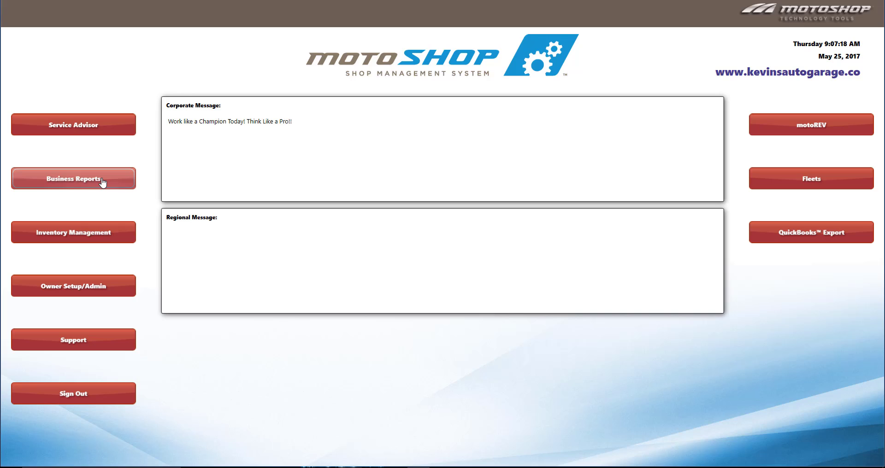
left_click(112, 134)
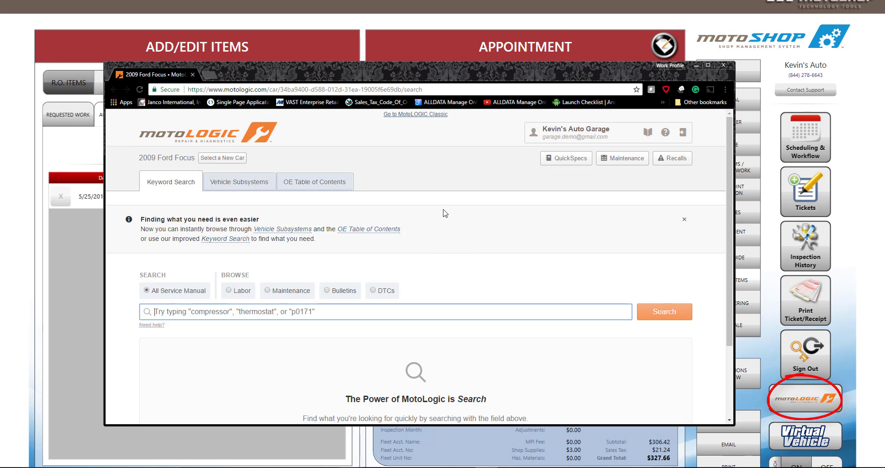
left_click(256, 182)
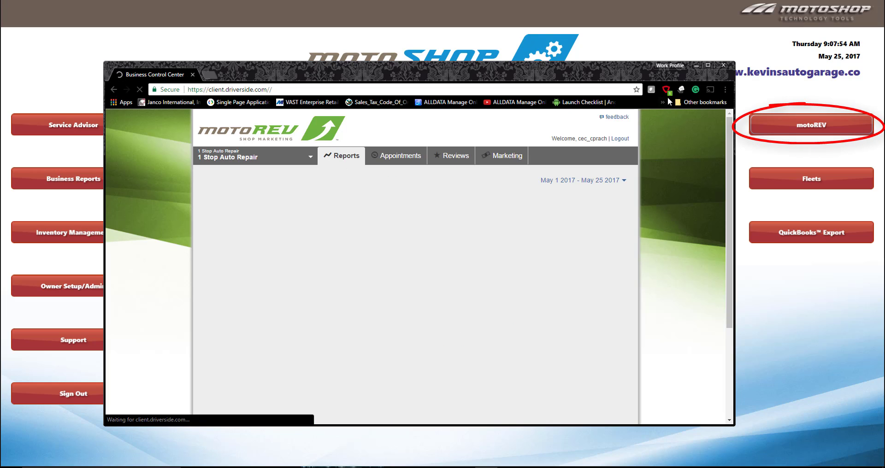
left_click(723, 66)
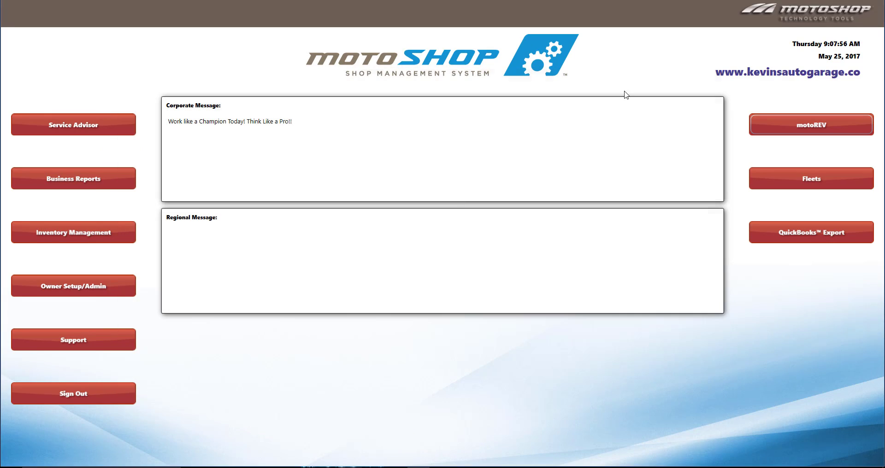